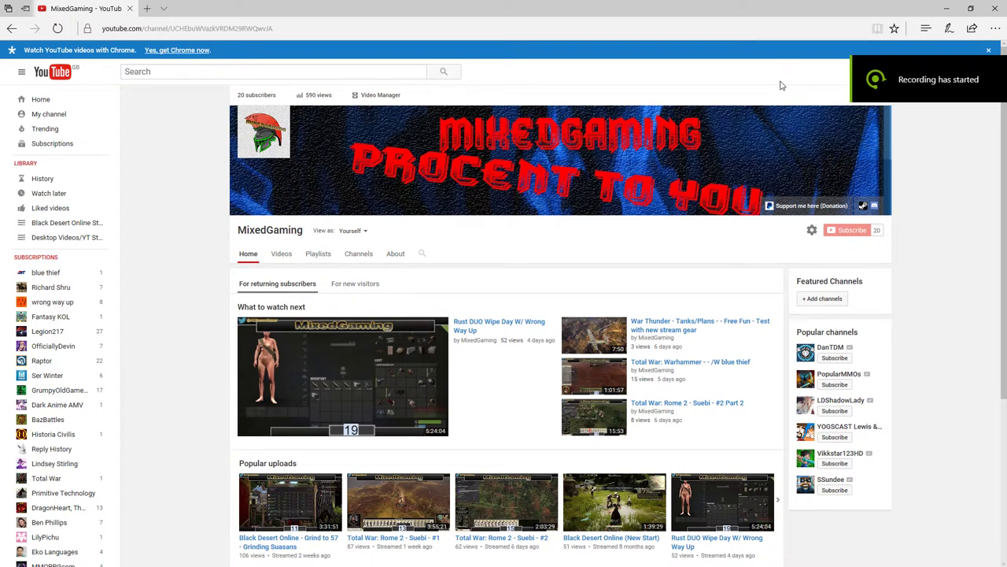
scroll(180, 314, down, 5)
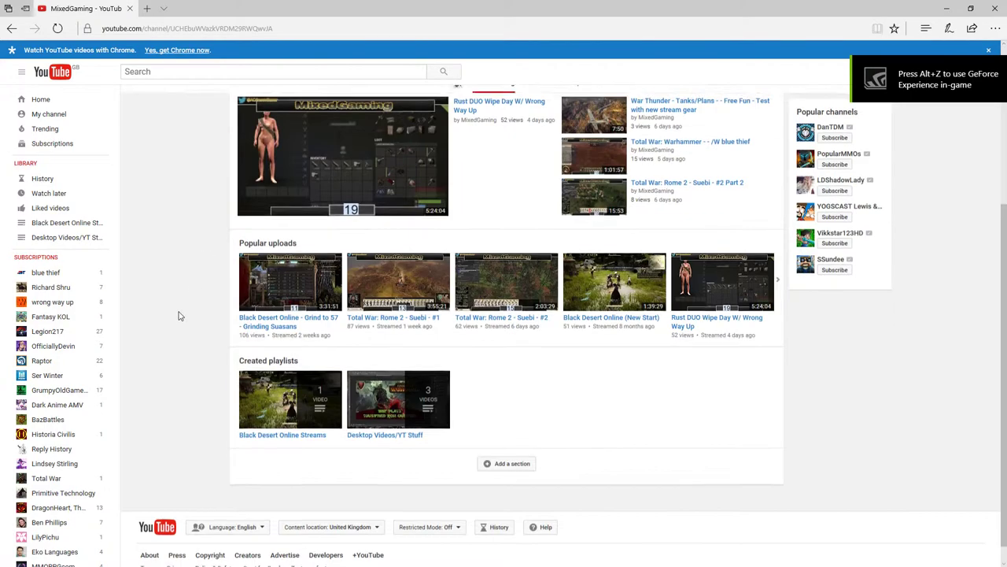
scroll(180, 314, up, 5)
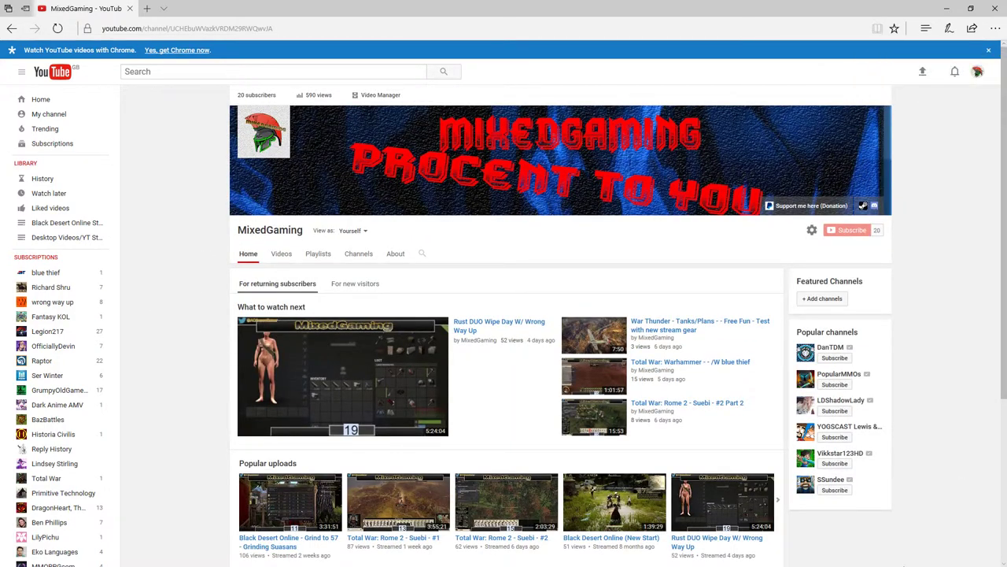
key(super)
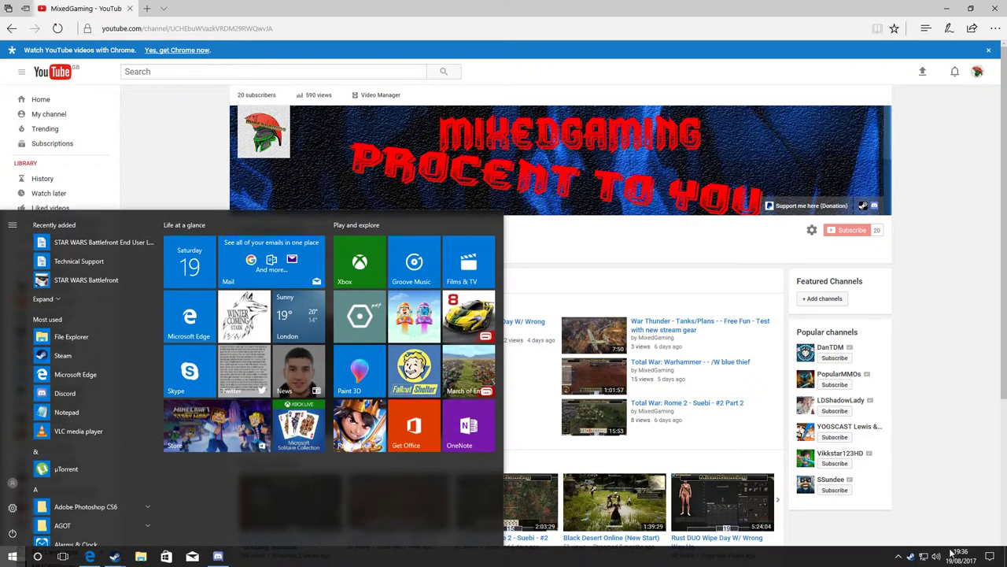
click(956, 555)
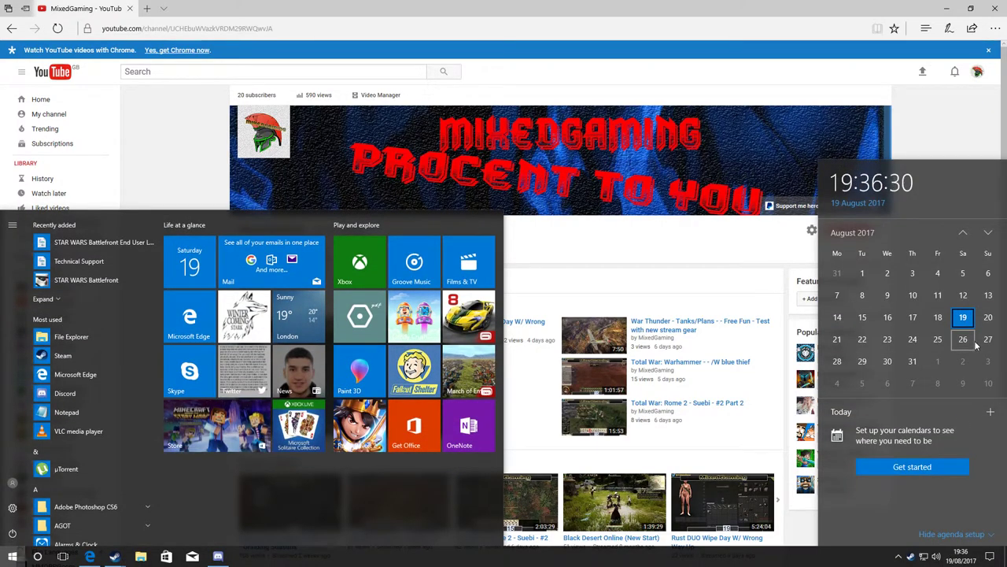
click(195, 184)
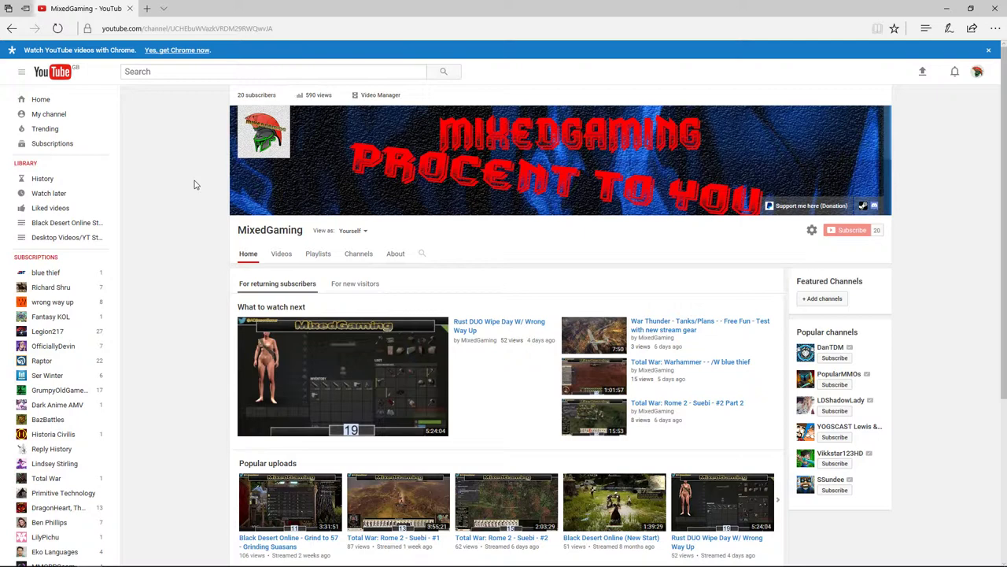